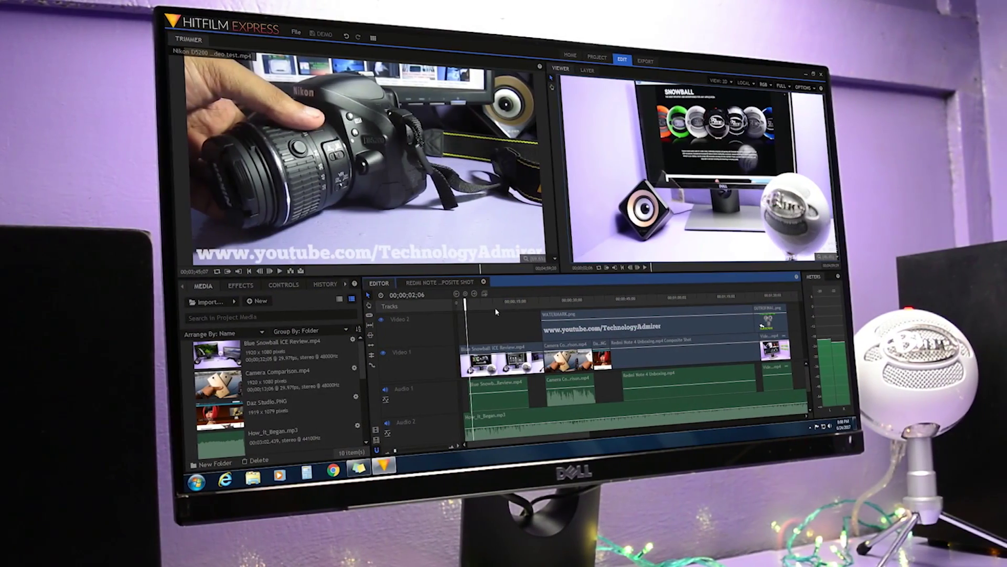
Show iSpring Free Cam's About window with version 8.3.0 Build 15297.
{"action": "left_click", "coordinate": [523, 301]}
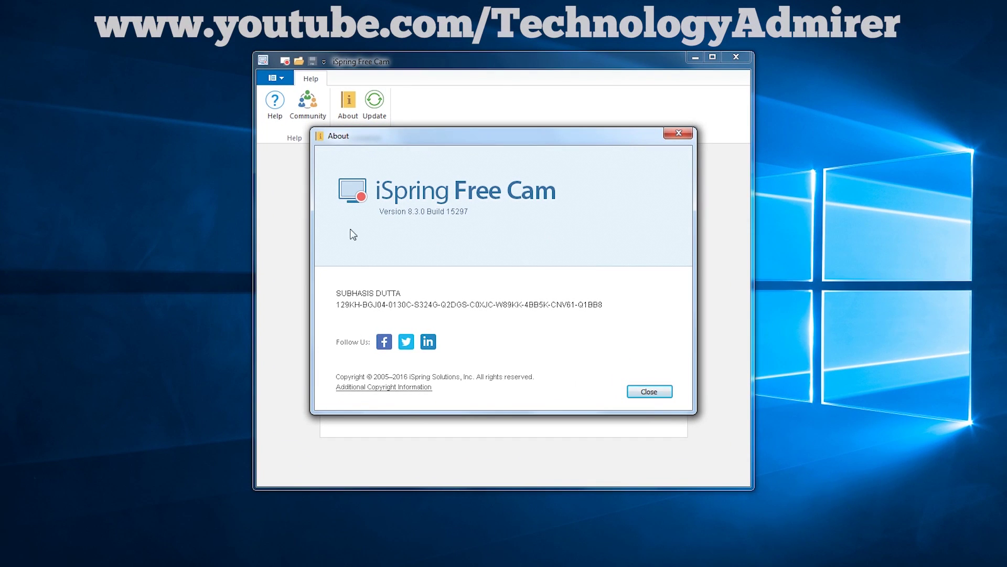
Close About, start a new recording and view its Advanced recording settings.
{"action": "left_click", "coordinate": [644, 393]}
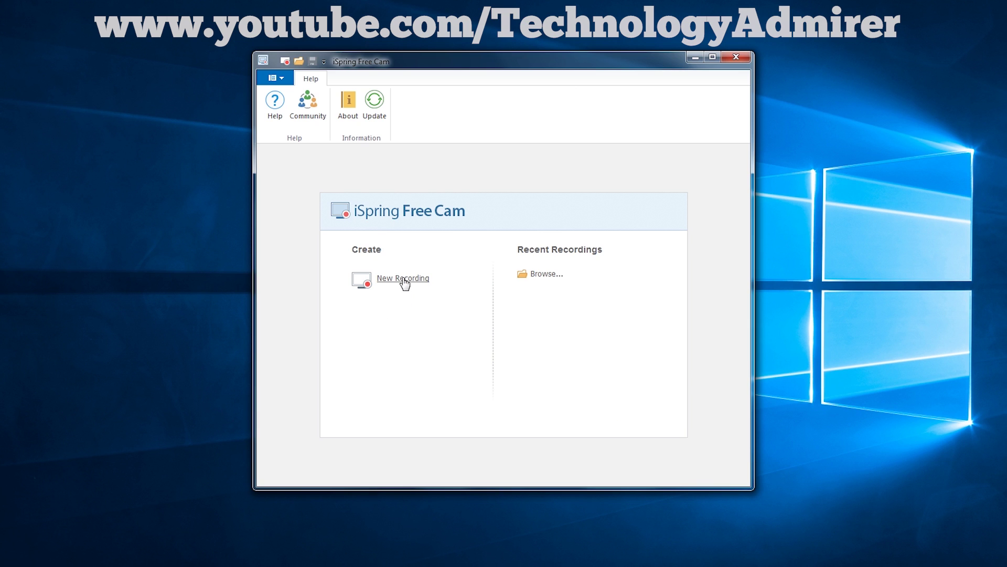
{"action": "left_click", "coordinate": [403, 281]}
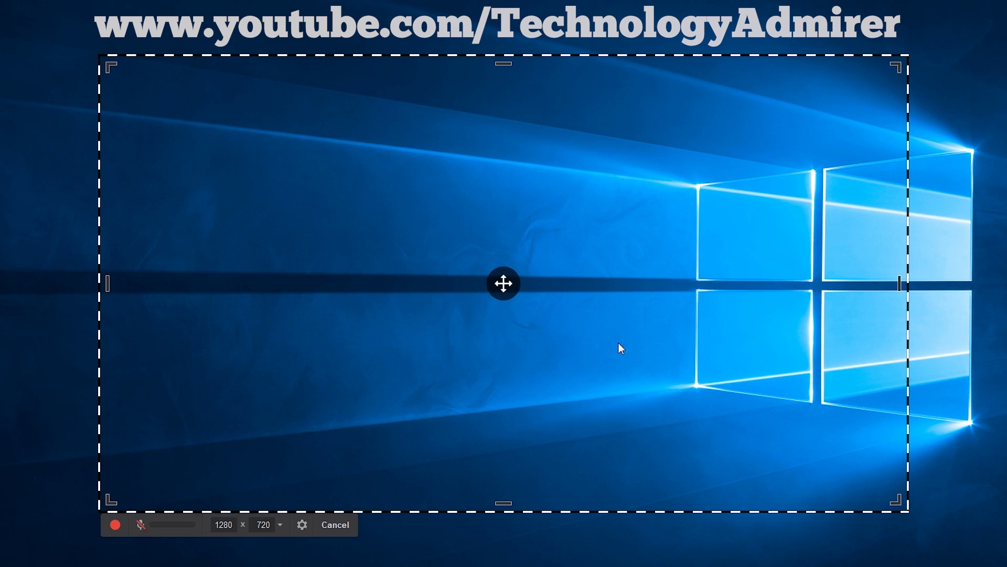
{"action": "left_click", "coordinate": [301, 525]}
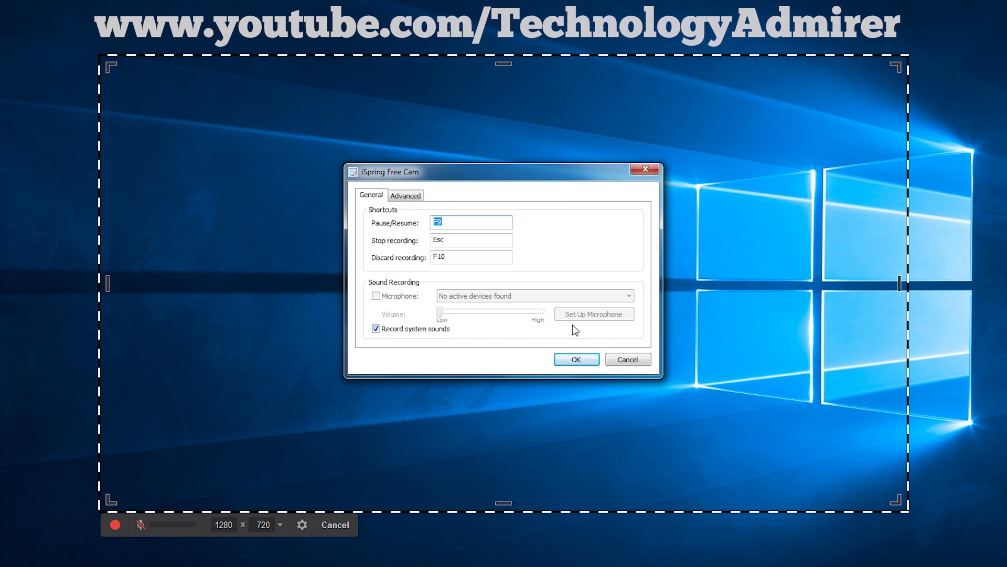
{"action": "left_click", "coordinate": [403, 197]}
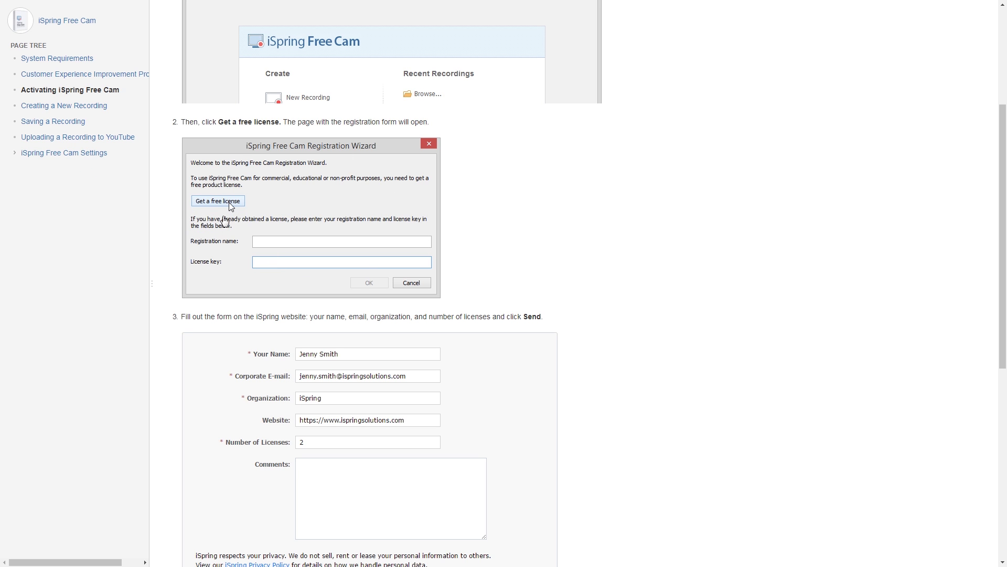
{"action": "scroll", "coordinate": [675, 222], "scroll_direction": "down", "scroll_amount": 8}
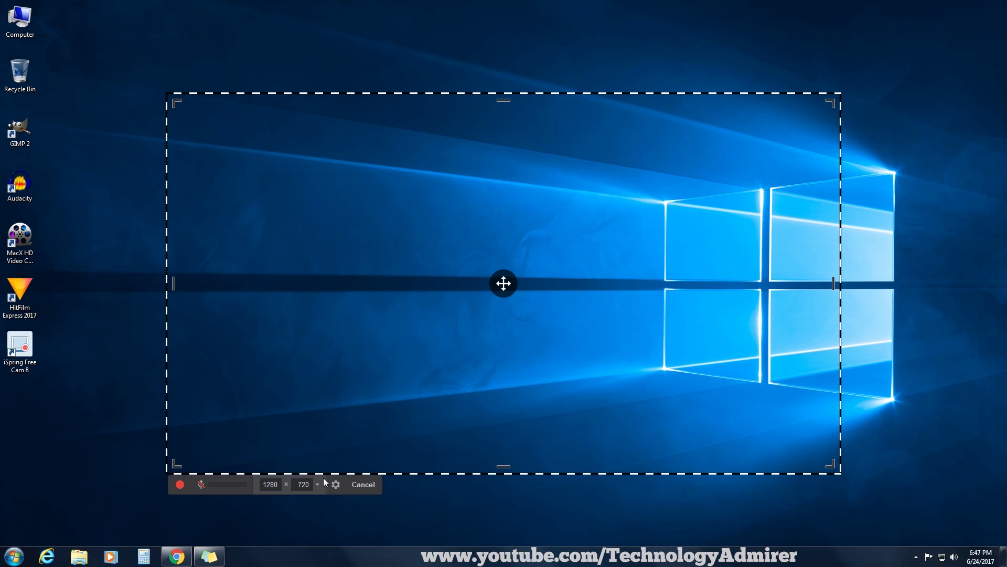
Draw a custom capture area, then reset it to the 16:9 720p preset and open Settings.
{"action": "left_click", "coordinate": [317, 484]}
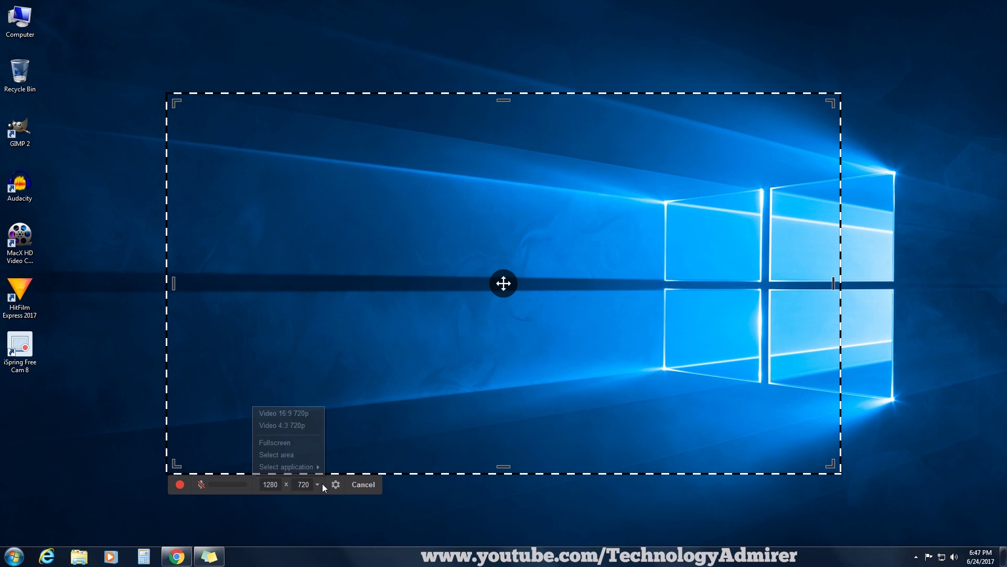
{"action": "left_click", "coordinate": [298, 456]}
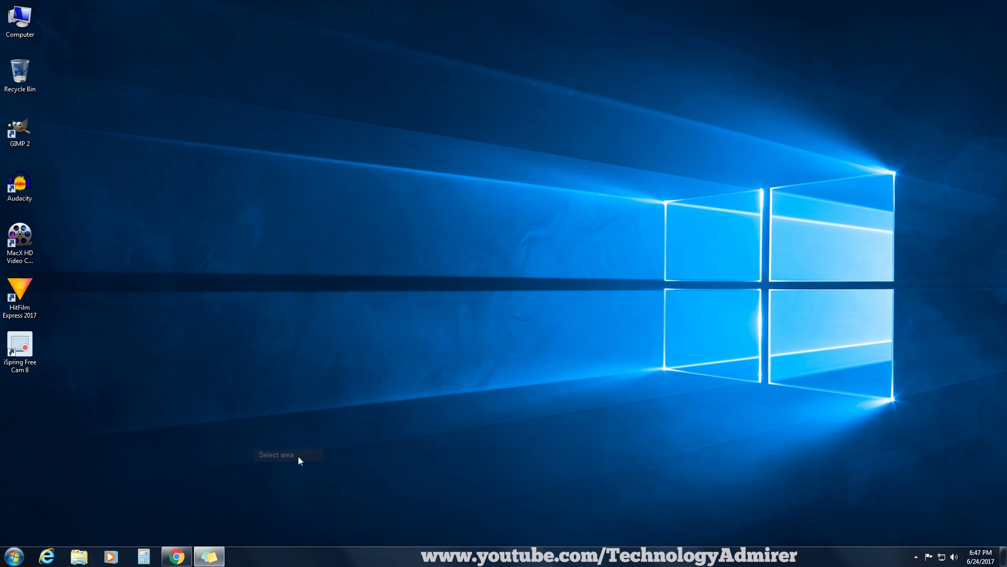
{"action": "left_click_drag", "start_coordinate": [207, 115], "coordinate": [919, 490]}
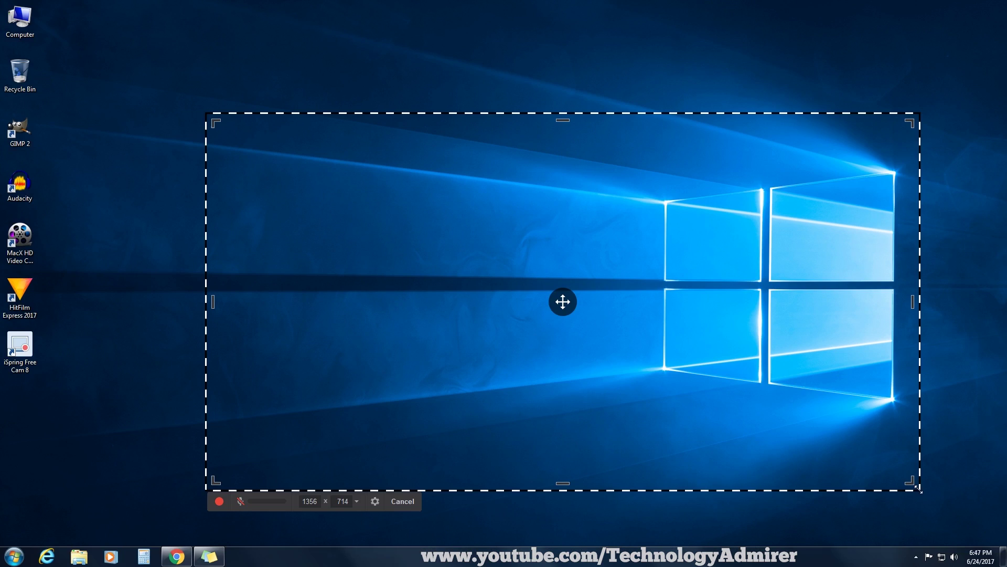
{"action": "left_click", "coordinate": [357, 498]}
{"action": "left_click", "coordinate": [319, 428]}
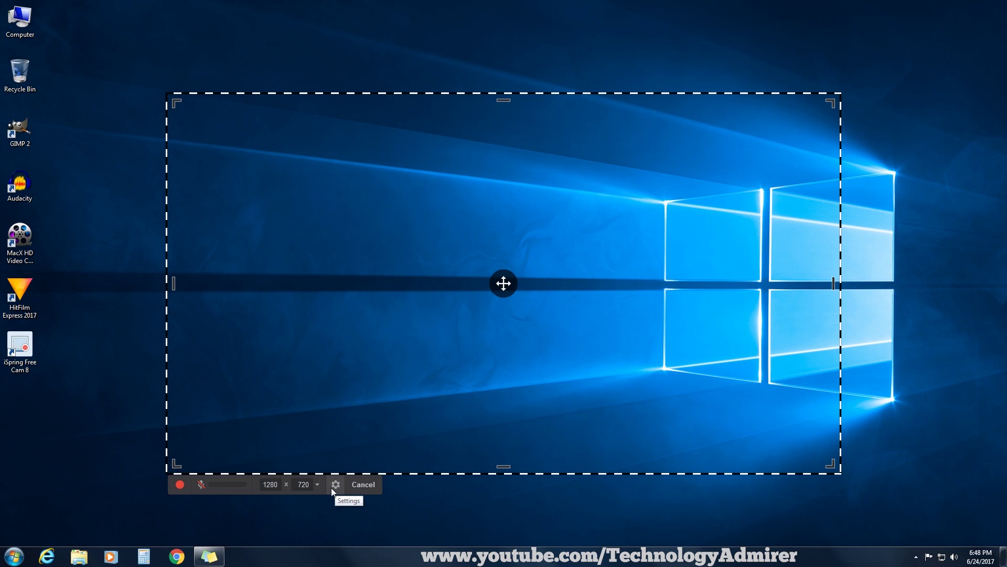
{"action": "left_click", "coordinate": [336, 486]}
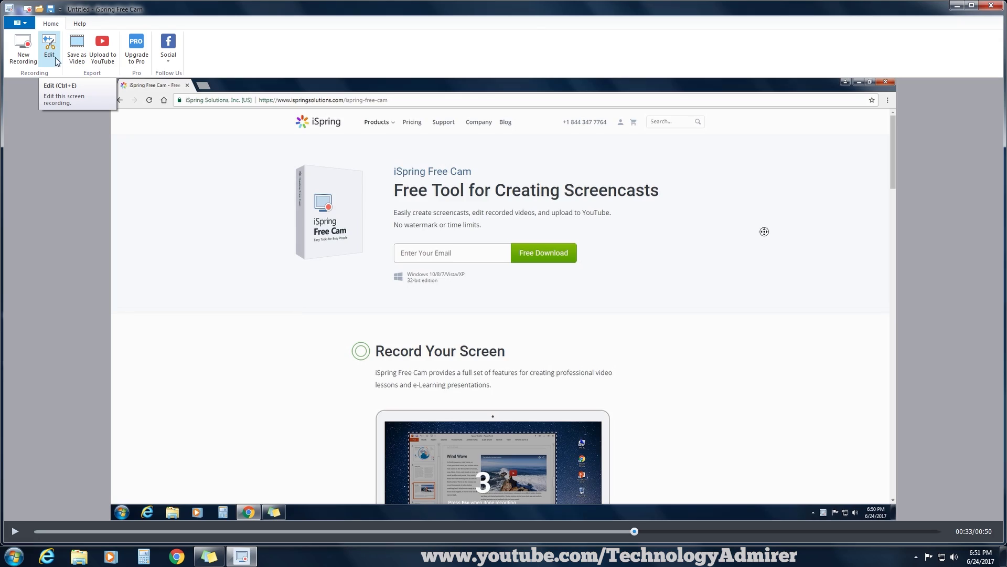
In the editor, cut the first 14 seconds and the 0:20–0:36 section.
{"action": "left_click", "coordinate": [48, 61]}
{"action": "left_click_drag", "start_coordinate": [114, 457], "coordinate": [2, 456]}
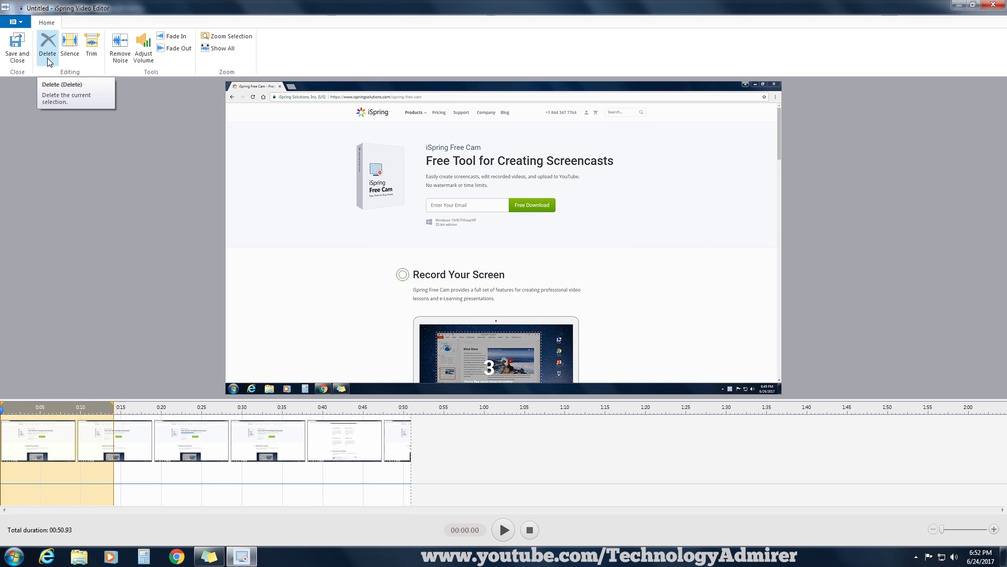
{"action": "left_click", "coordinate": [48, 62]}
{"action": "left_click_drag", "start_coordinate": [157, 456], "coordinate": [298, 457]}
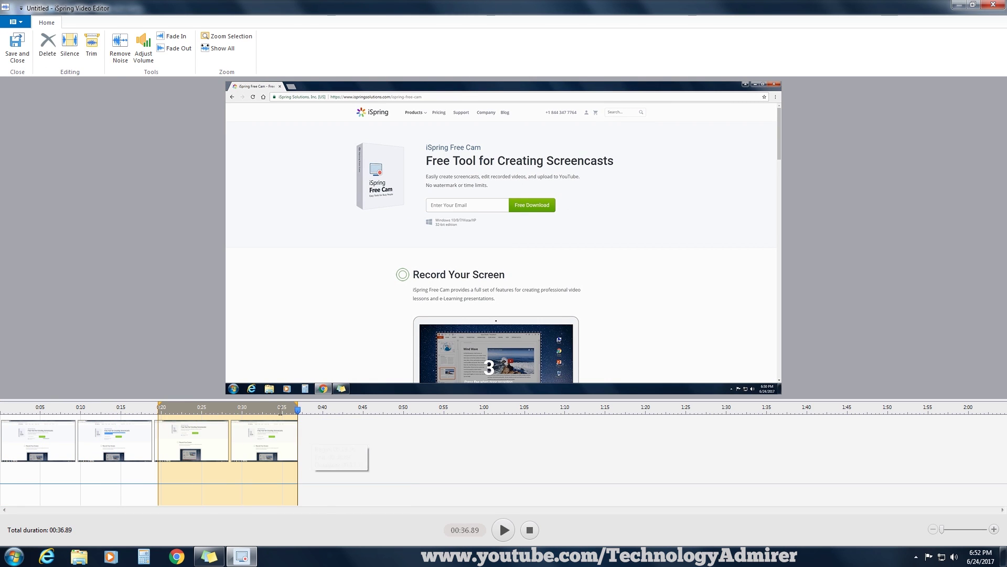
{"action": "left_click", "coordinate": [48, 62]}
Dismiss the noise removal tip, then save the edits and close the editor.
{"action": "left_click", "coordinate": [121, 47]}
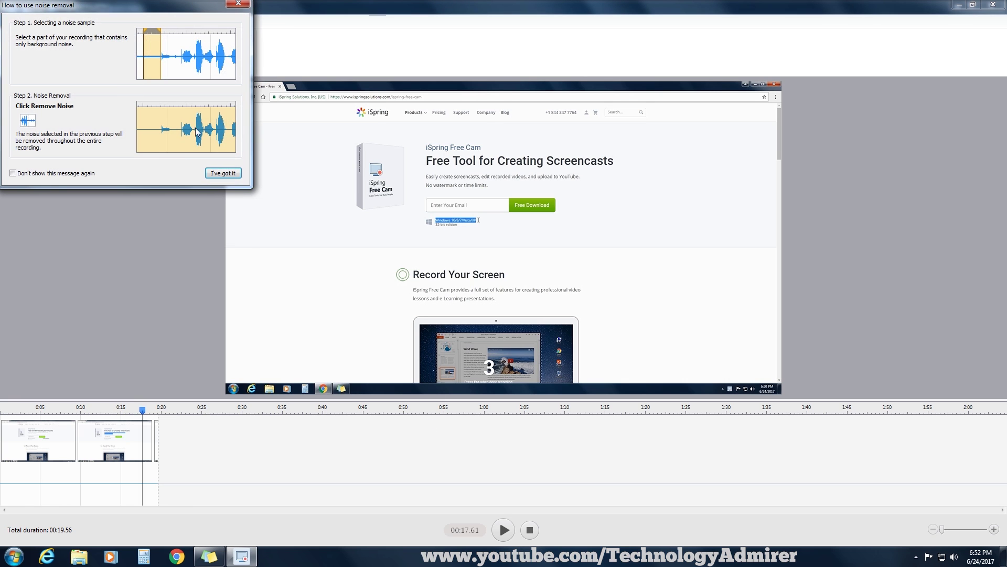
{"action": "left_click", "coordinate": [221, 174]}
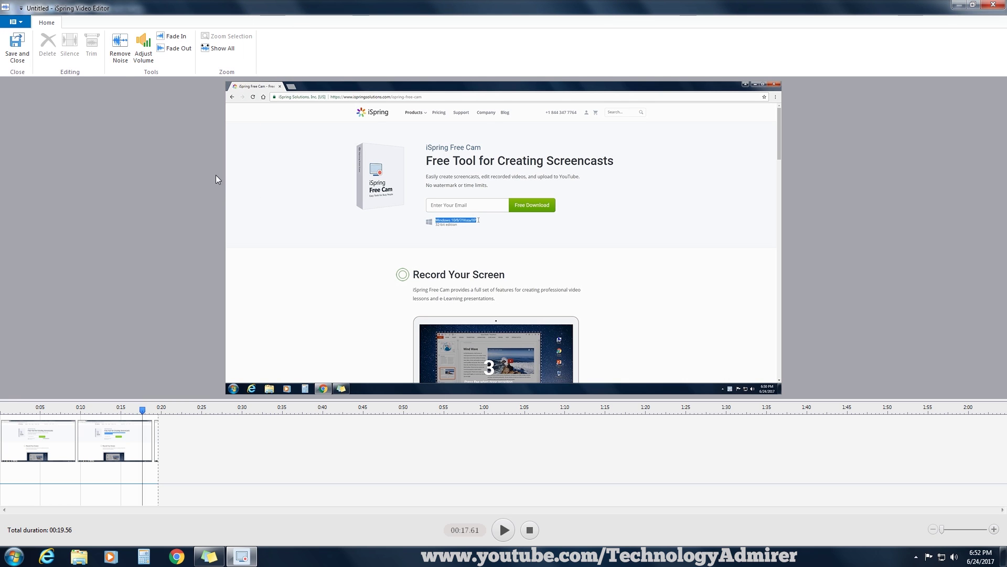
{"action": "left_click", "coordinate": [10, 67]}
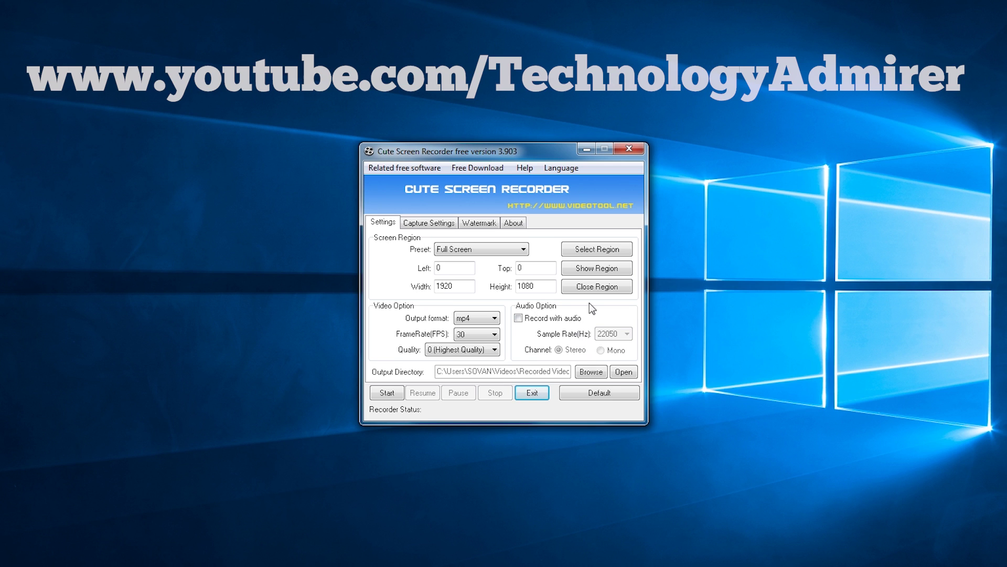
Try a customized screen region, then set the region back to Full Screen.
{"action": "left_click", "coordinate": [458, 255]}
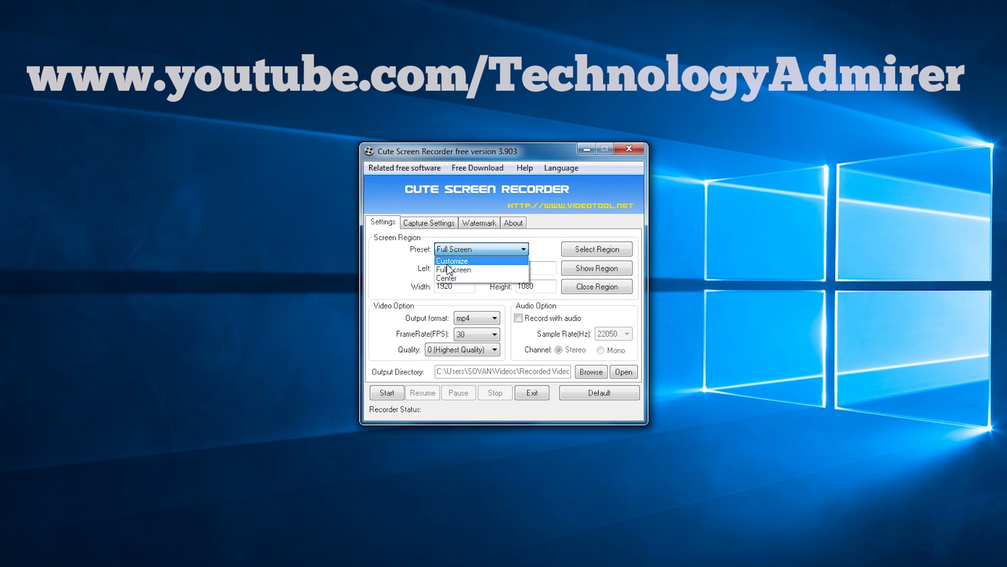
{"action": "left_click", "coordinate": [462, 261]}
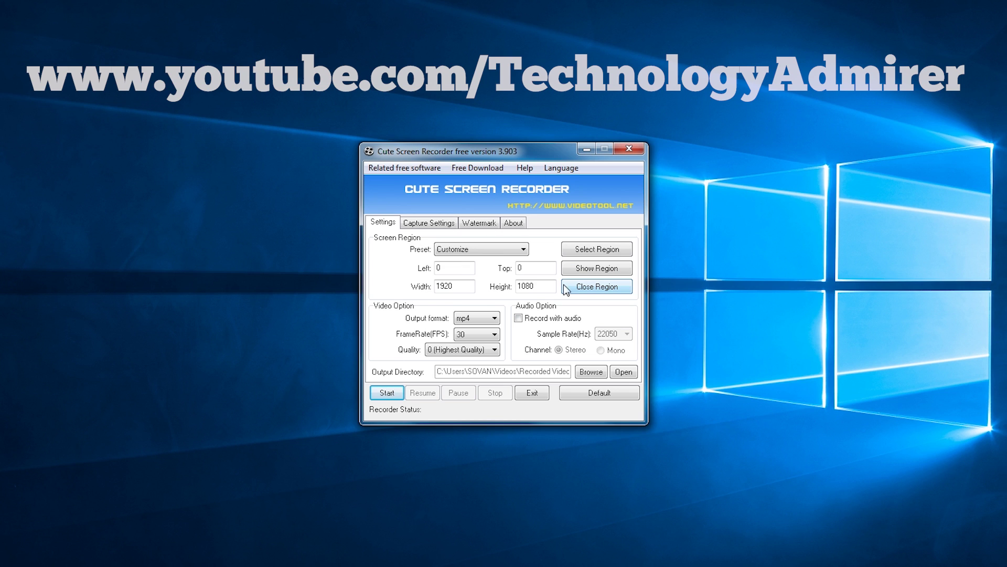
{"action": "left_click", "coordinate": [488, 249]}
{"action": "left_click", "coordinate": [505, 265]}
Keep mp4 output, enable audio recording, and confirm 30 FPS and Highest Quality.
{"action": "left_click", "coordinate": [466, 320]}
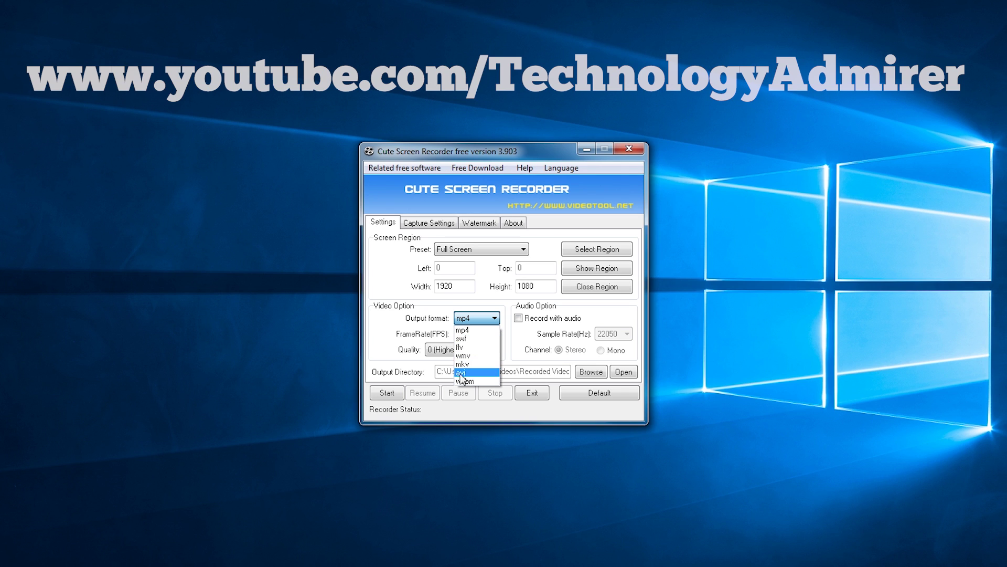
{"action": "left_click", "coordinate": [464, 330]}
{"action": "left_click", "coordinate": [493, 351]}
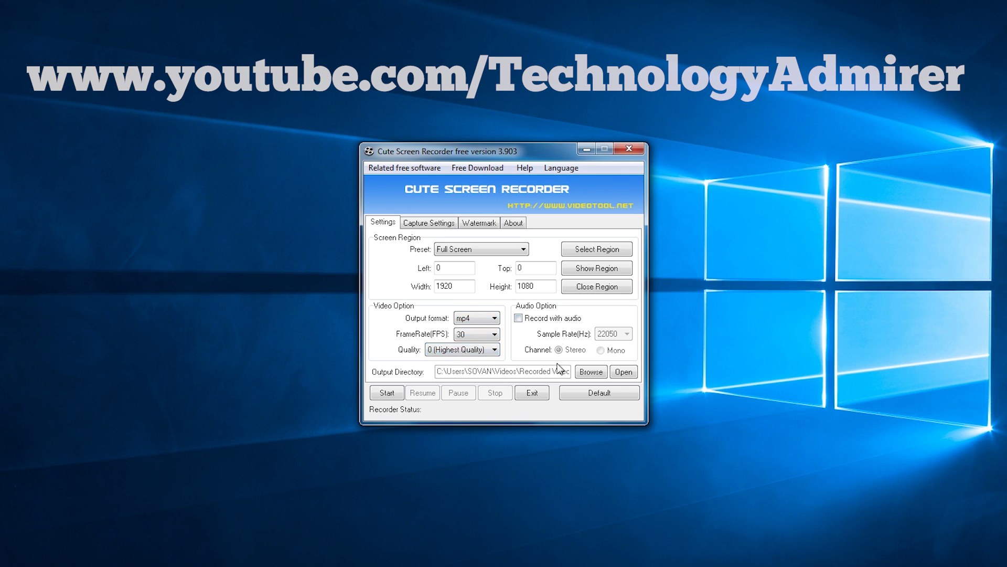
{"action": "left_click", "coordinate": [518, 319]}
{"action": "left_click", "coordinate": [472, 335]}
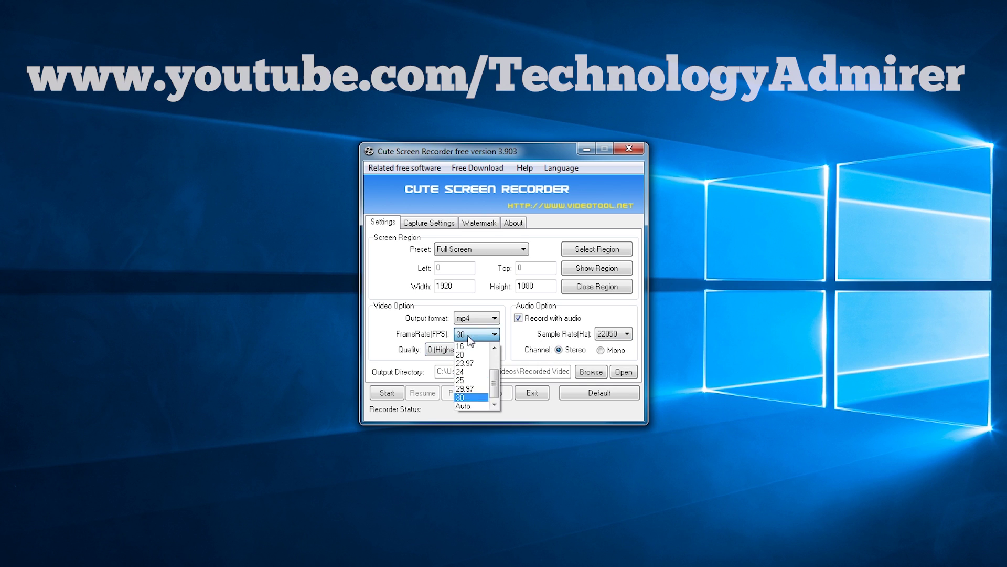
{"action": "left_click", "coordinate": [477, 382]}
{"action": "left_click", "coordinate": [464, 356]}
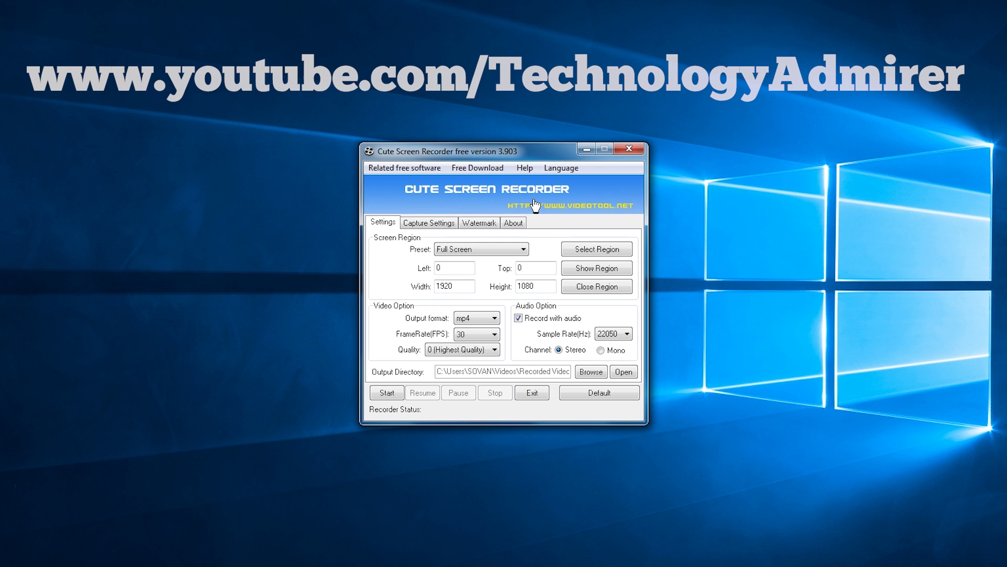
Check the Watermark options, turn audio off, and start a full-screen capture.
{"action": "left_click", "coordinate": [480, 223]}
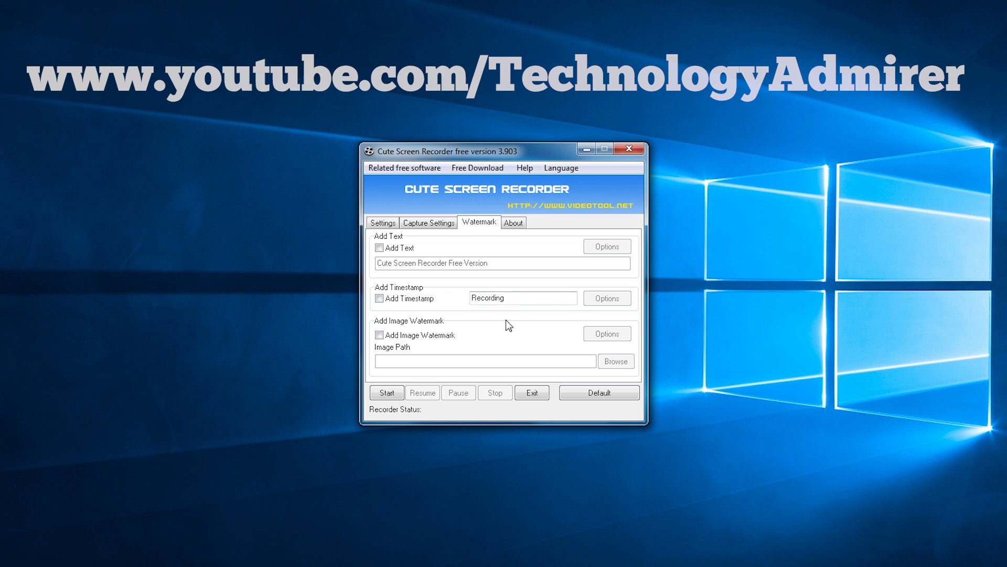
{"action": "left_click", "coordinate": [381, 222]}
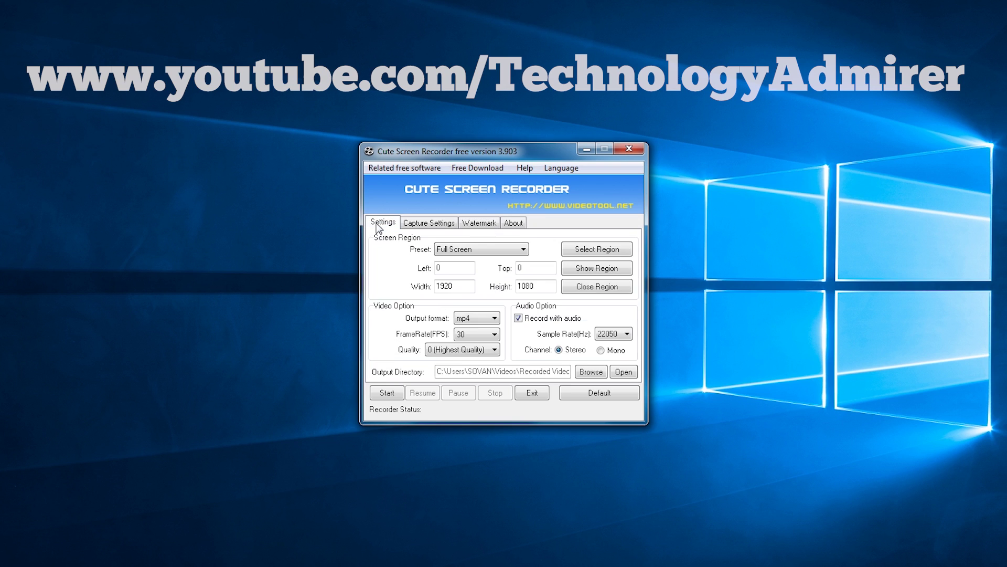
{"action": "left_click", "coordinate": [519, 319]}
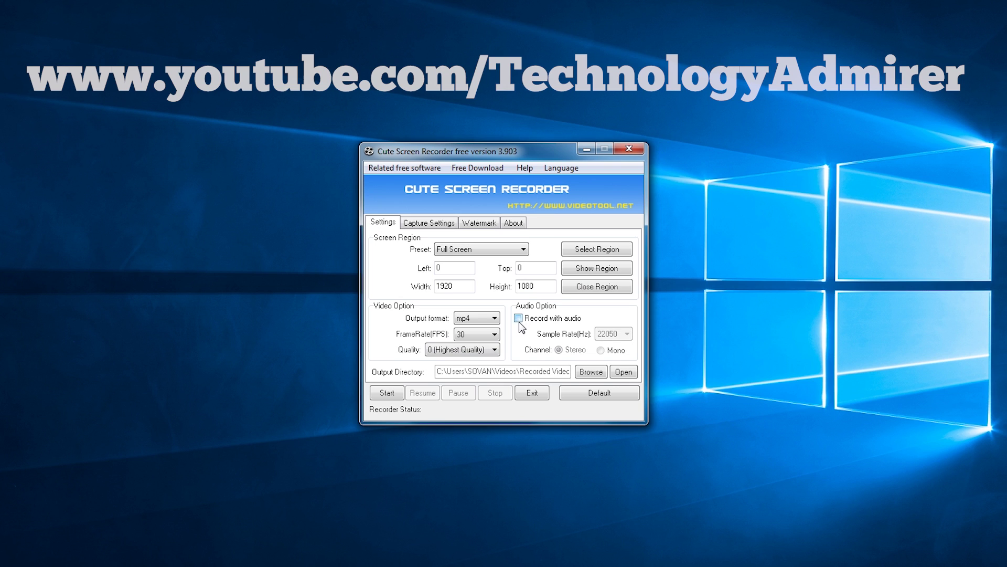
{"action": "left_click", "coordinate": [387, 396]}
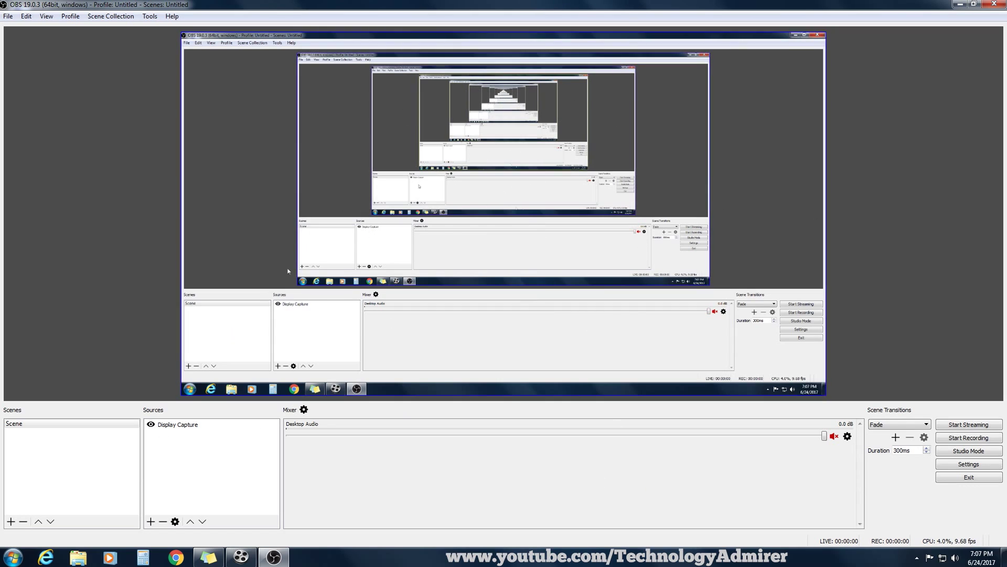
Browse the OBS settings pages: Stream, Output, Audio, Video, Hotkeys, Advanced and General.
{"action": "left_click", "coordinate": [968, 466]}
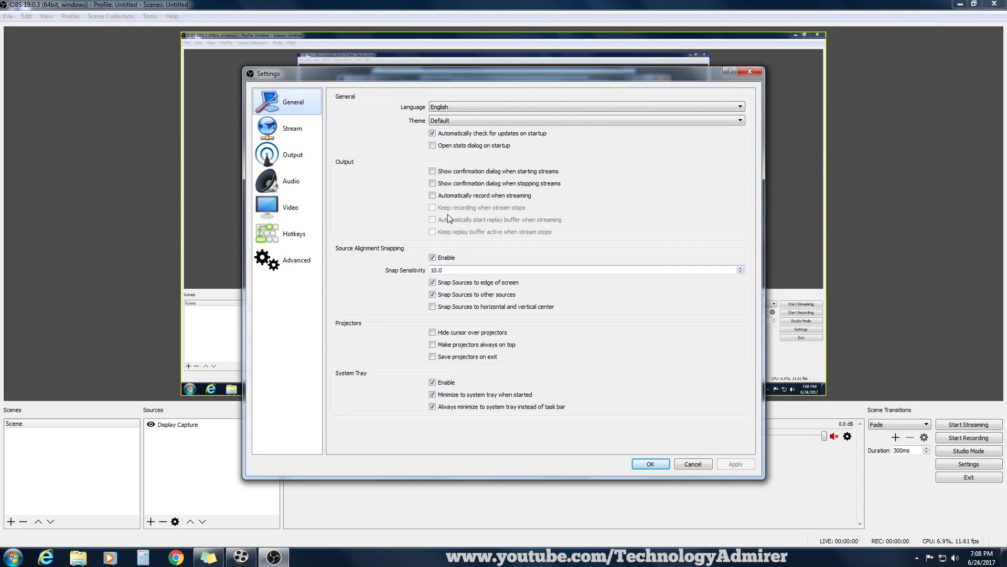
{"action": "left_click", "coordinate": [292, 129]}
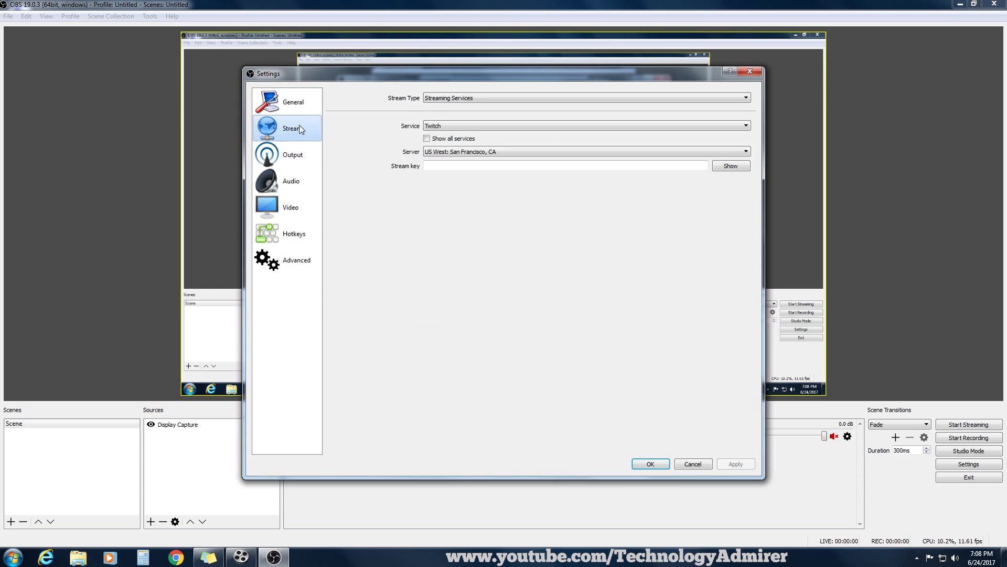
{"action": "left_click", "coordinate": [291, 155]}
{"action": "left_click", "coordinate": [290, 182]}
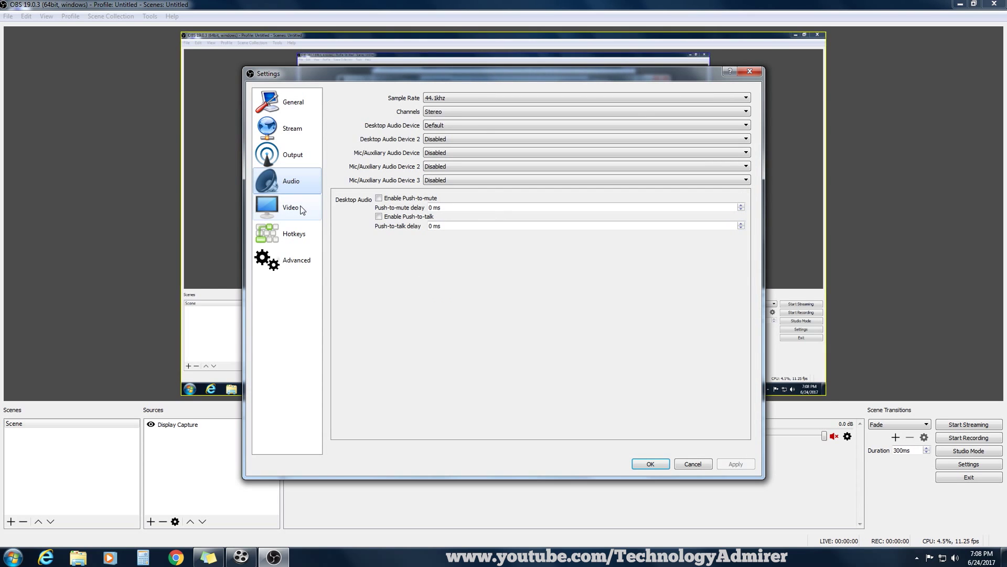
{"action": "left_click", "coordinate": [303, 208]}
{"action": "left_click", "coordinate": [301, 234]}
{"action": "left_click", "coordinate": [296, 260]}
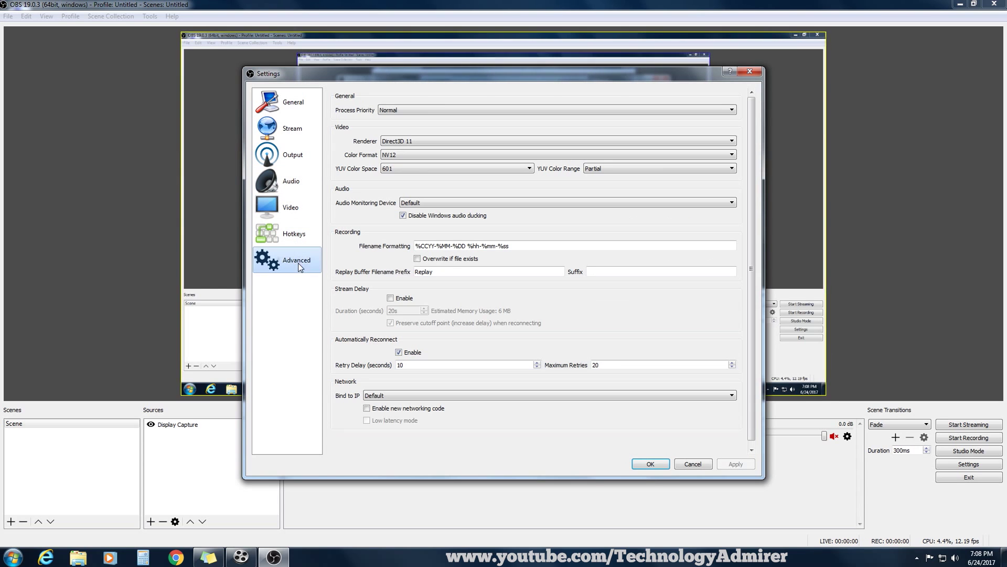
{"action": "left_click", "coordinate": [291, 102]}
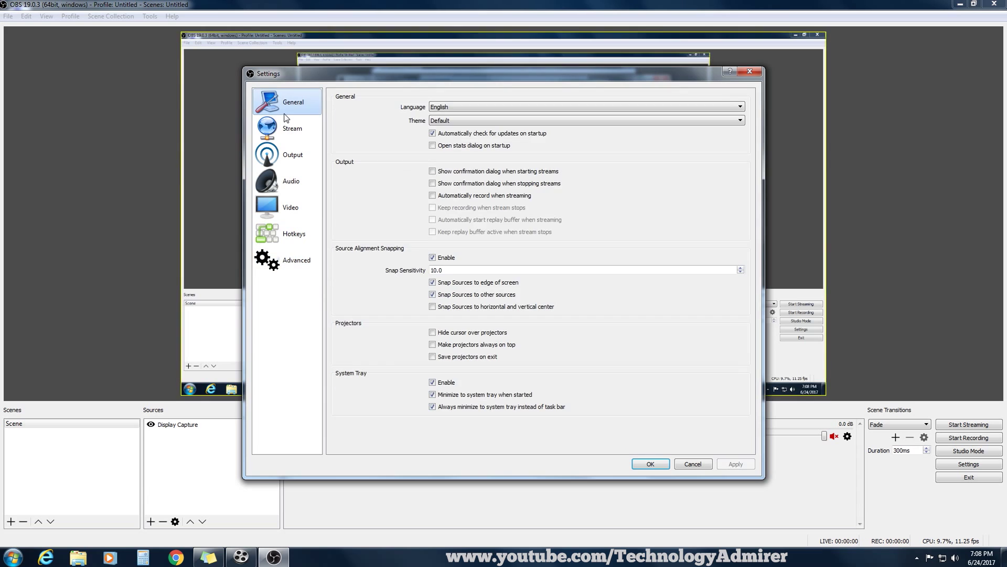
{"action": "left_click", "coordinate": [291, 129]}
{"action": "left_click", "coordinate": [294, 160]}
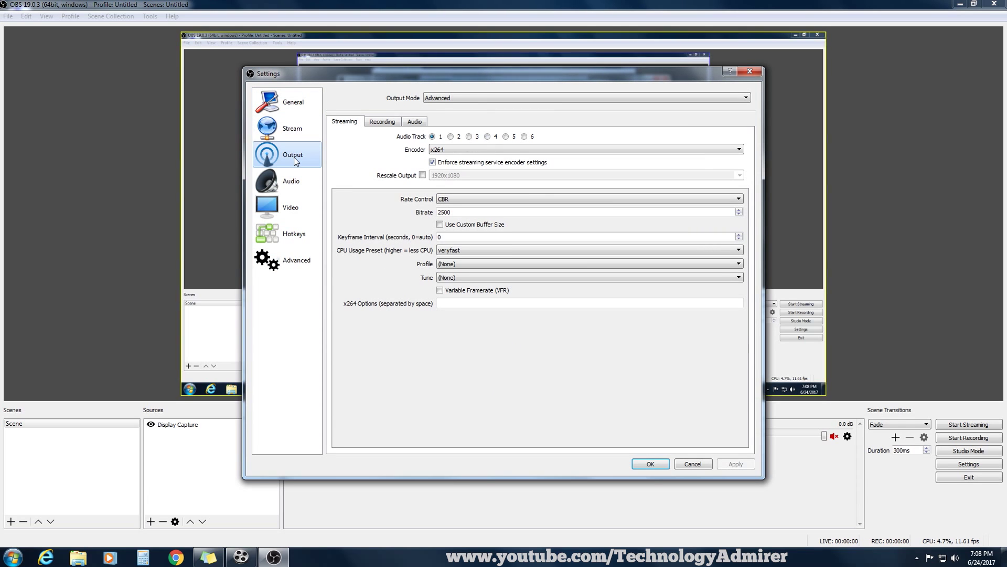
Keep mp4 as the recording format, close settings, and show the Sources add list.
{"action": "left_click", "coordinate": [383, 121]}
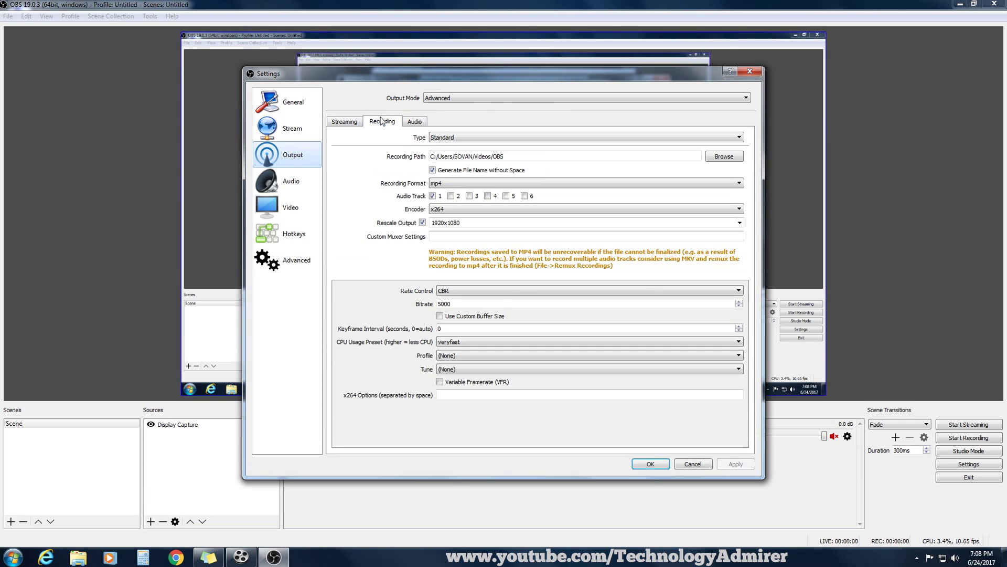
{"action": "left_click", "coordinate": [454, 184]}
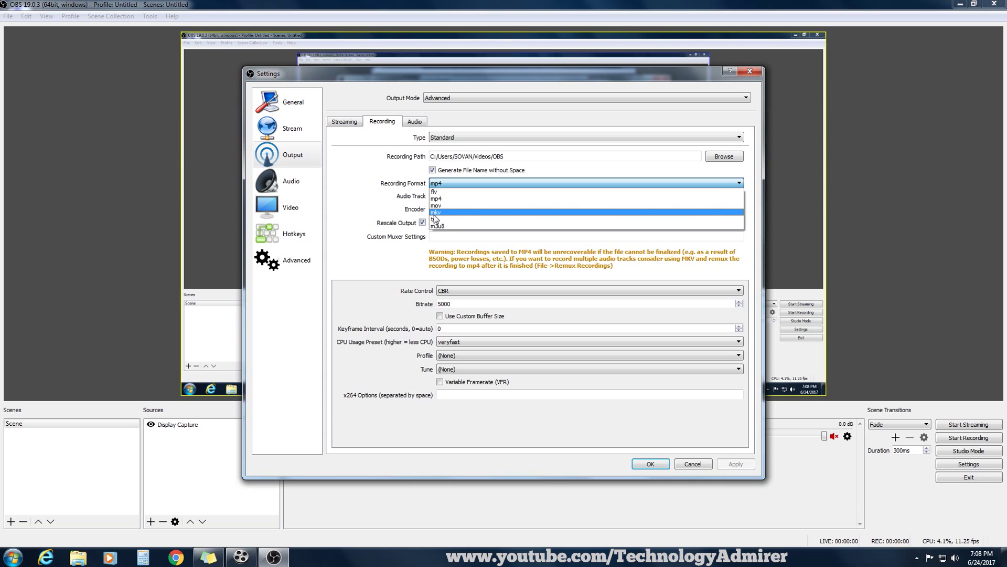
{"action": "left_click", "coordinate": [382, 197]}
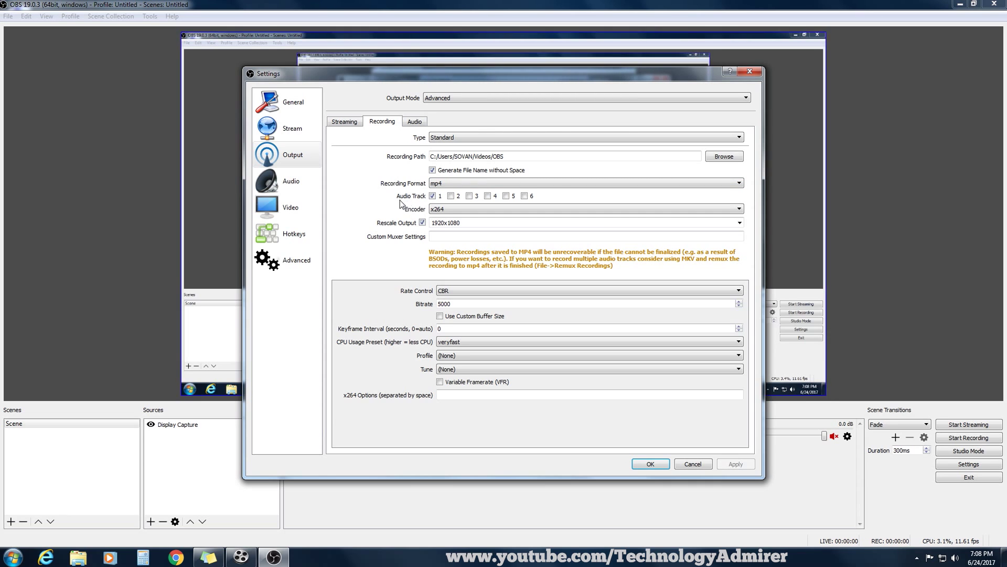
{"action": "left_click", "coordinate": [647, 464]}
{"action": "right_click", "coordinate": [208, 461]}
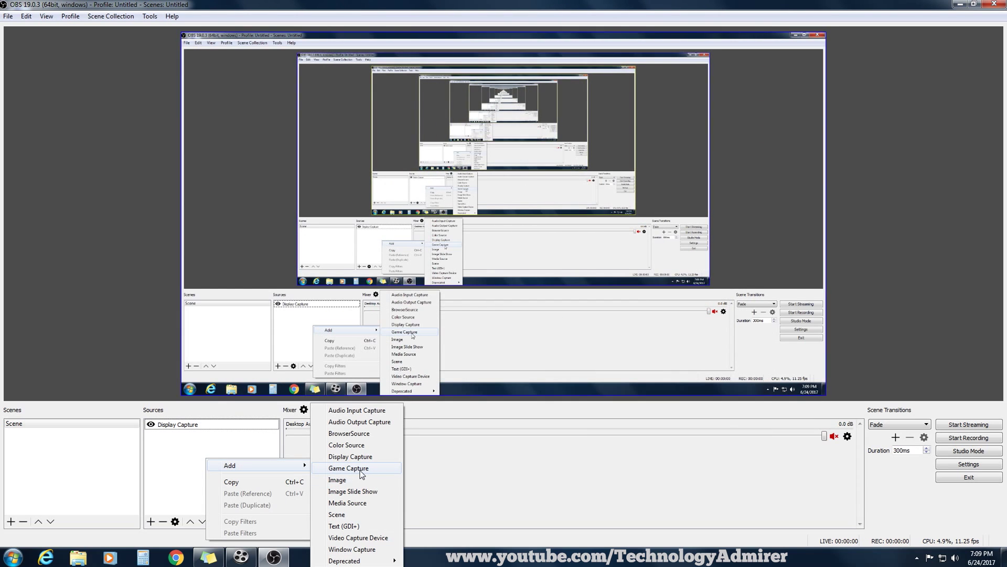
Dismiss the Sources context menu, leaving Display Capture as the only source.
{"action": "left_click", "coordinate": [532, 483]}
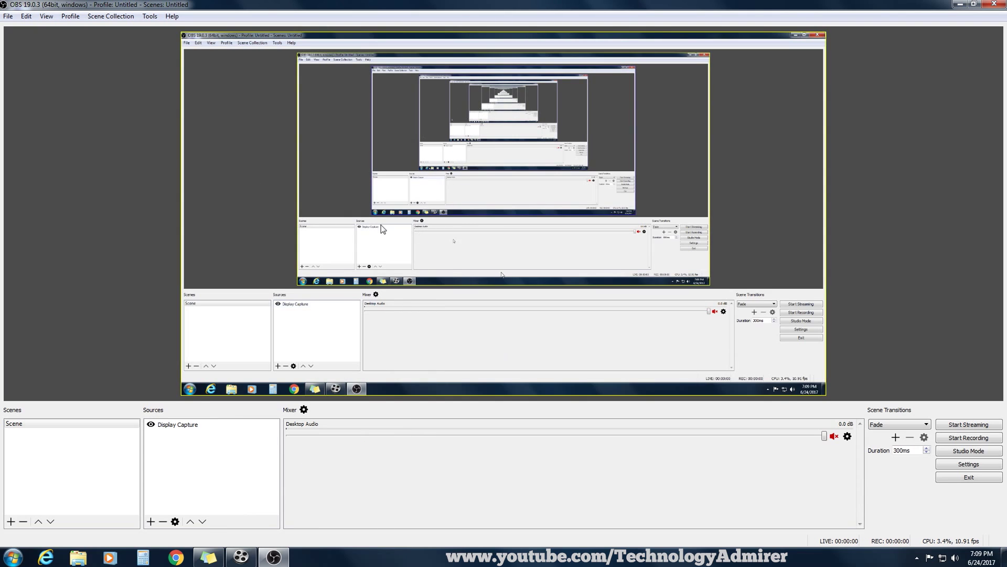